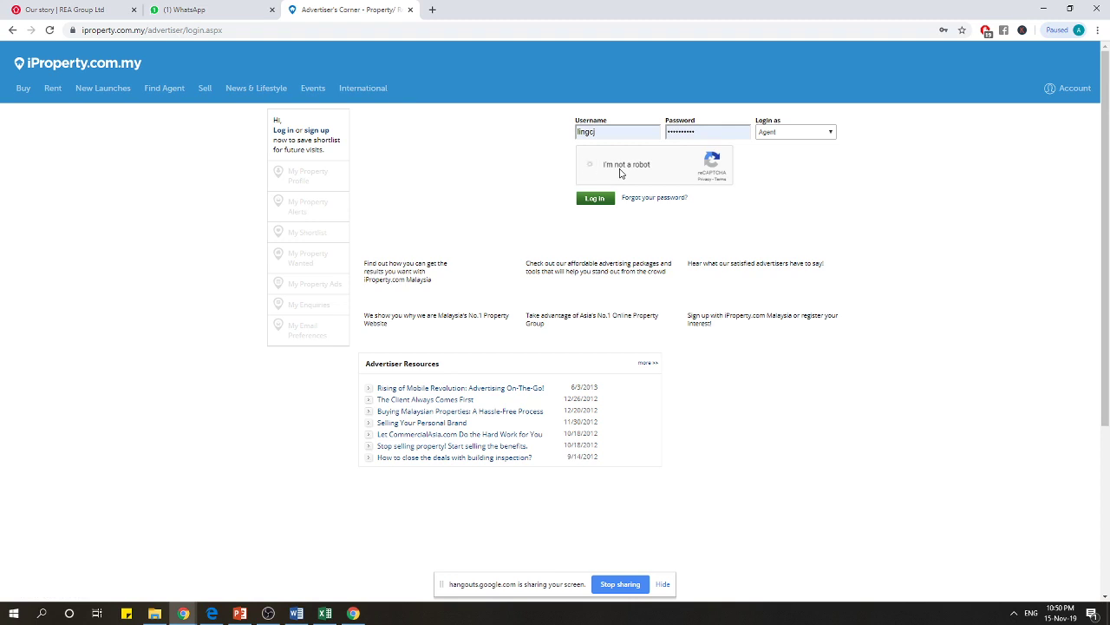
# Log in to the iProperty advertiser account as Agent and look over the dashboard's alerts, statistics and announcements.
pyautogui.click(596, 199)
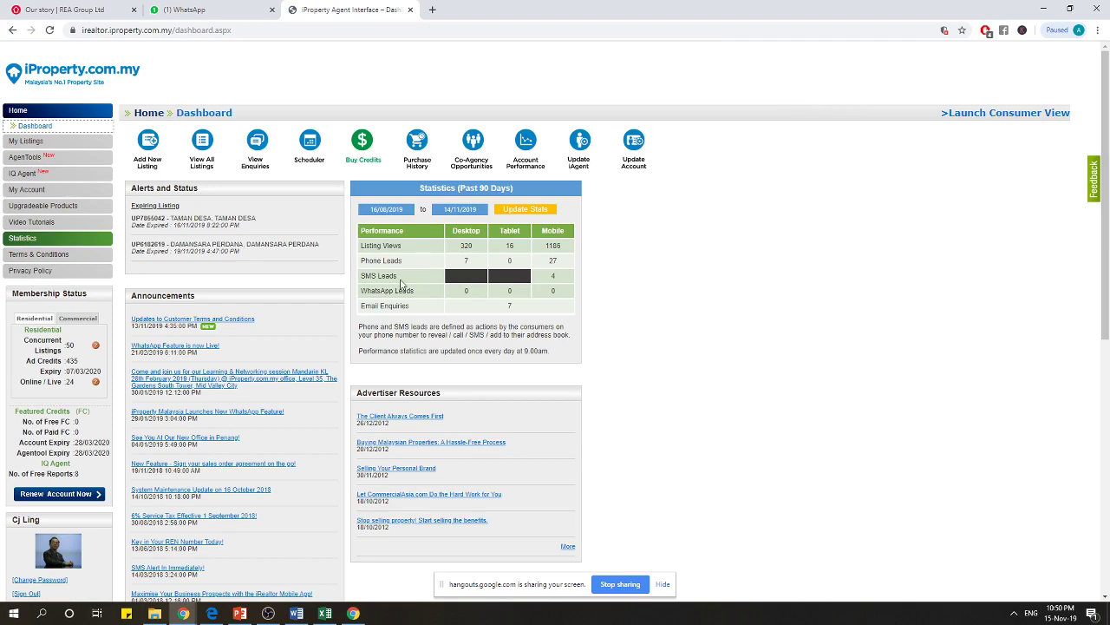
pyautogui.scroll(-3, 121, 130)
pyautogui.scroll(3, 113, 143)
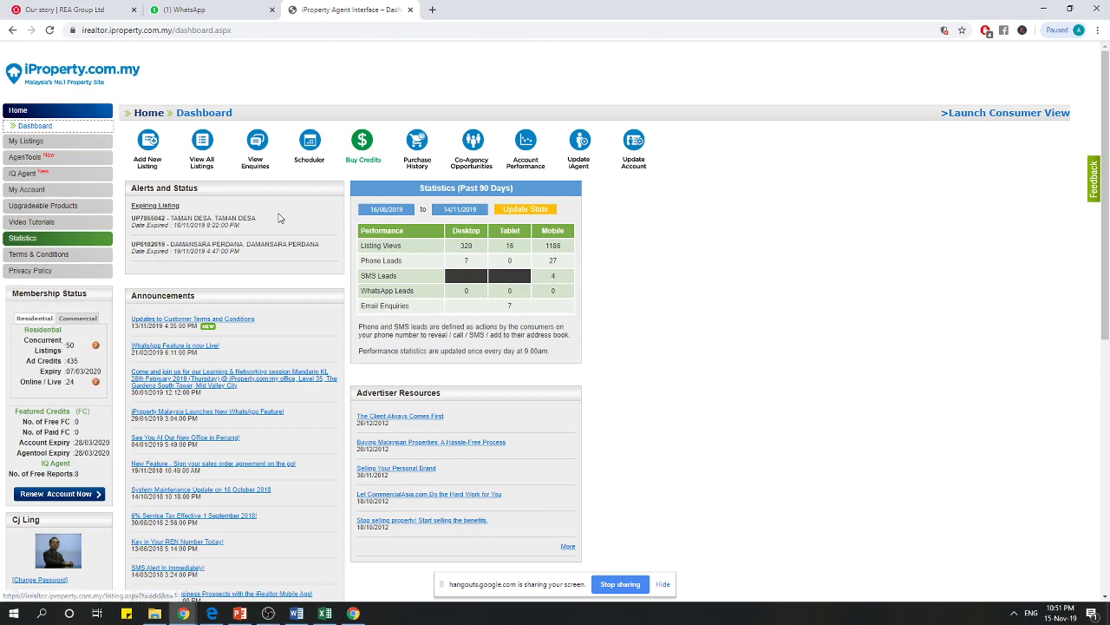
pyautogui.scroll(-1, 107, 196)
pyautogui.scroll(-1, 108, 196)
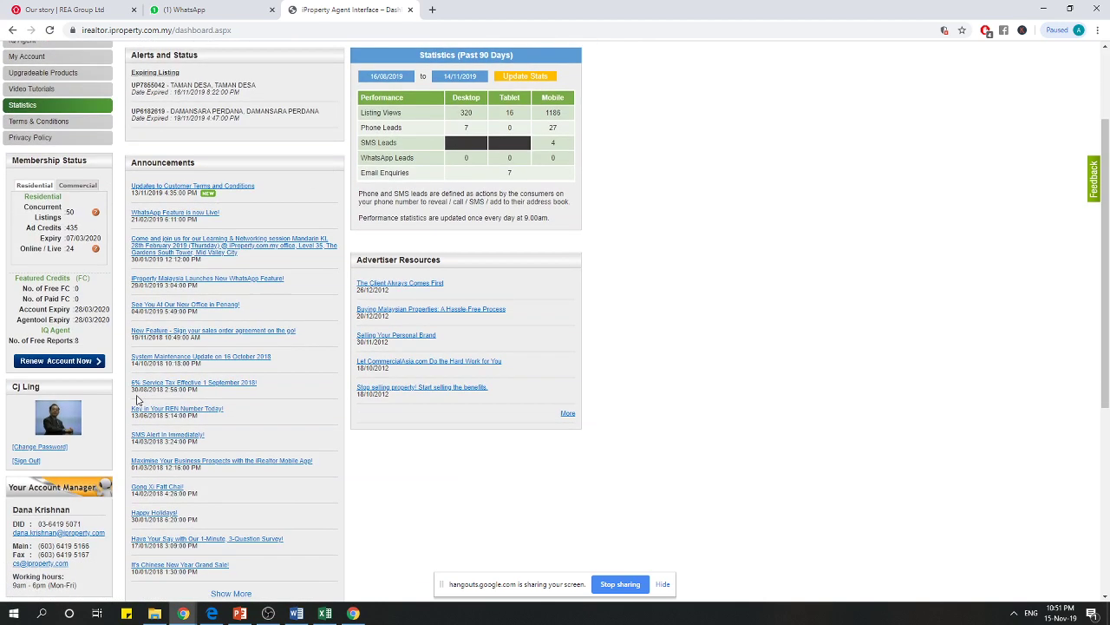
pyautogui.scroll(2, 212, 227)
# Open the list of all property listings and dismiss the notice about updated listing products and pricing.
pyautogui.click(212, 144)
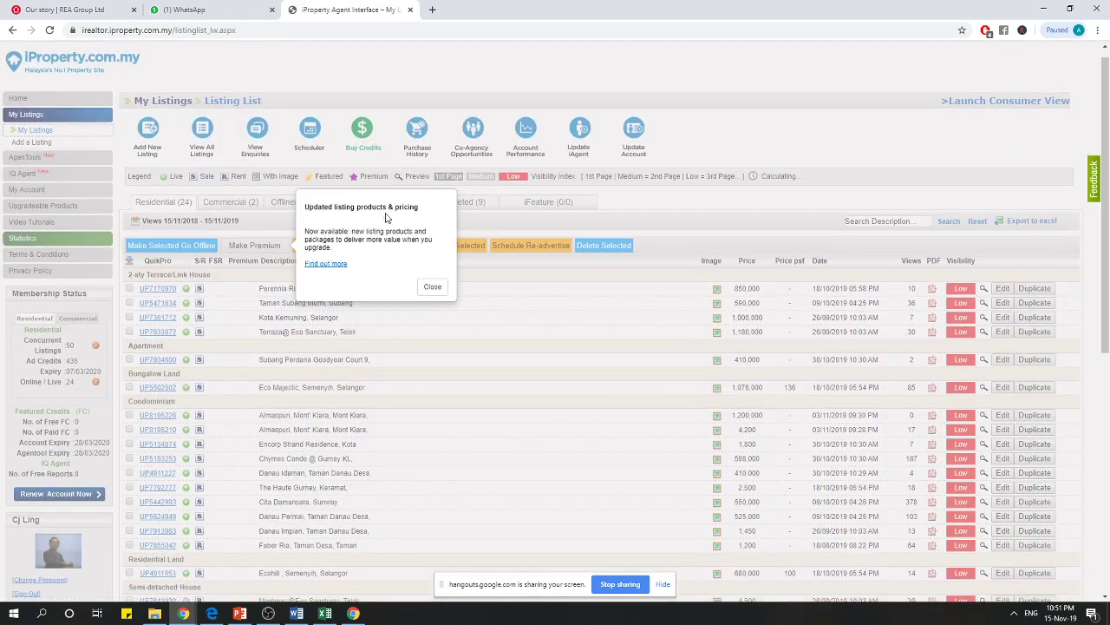
pyautogui.scroll(-1, 389, 217)
pyautogui.click(434, 227)
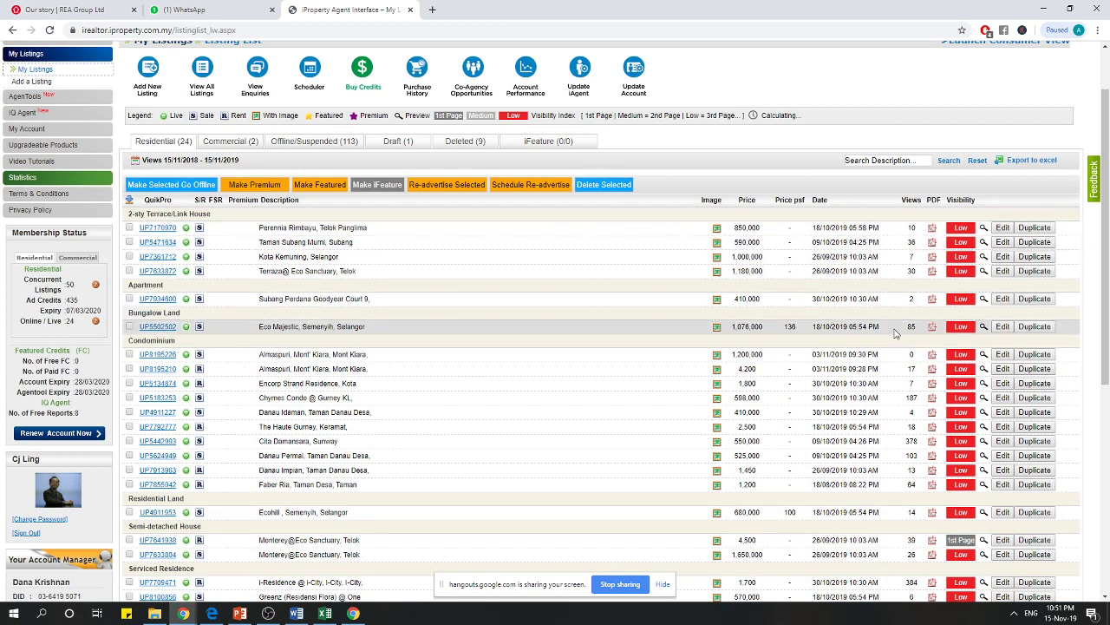
# Examine the view counts and visibility ratings of the residential listings across all property types.
pyautogui.scroll(-4, 911, 393)
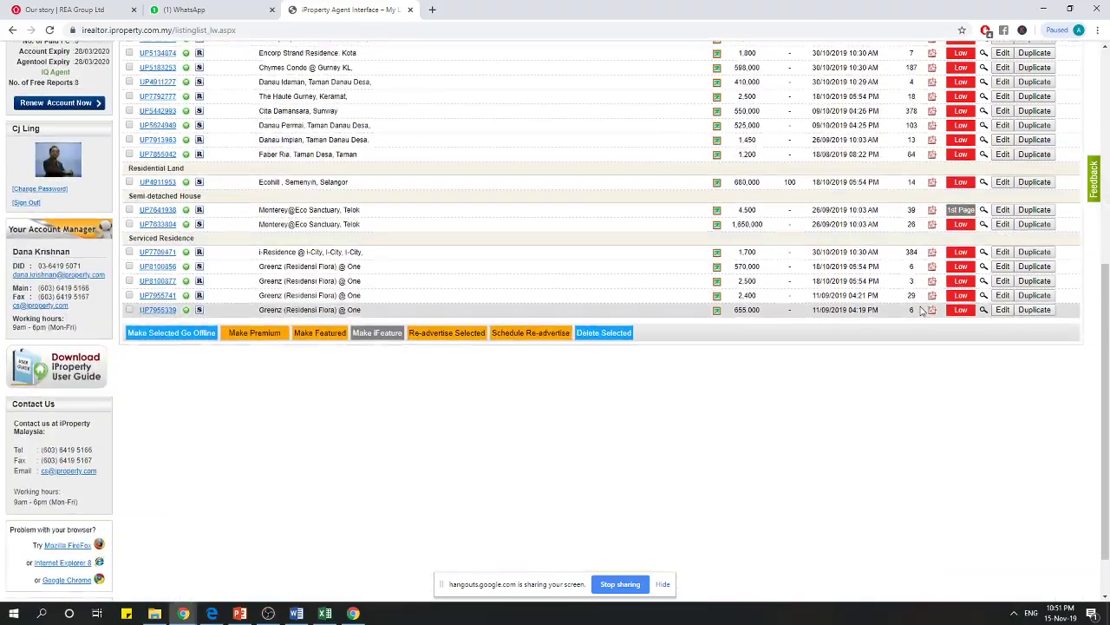
pyautogui.scroll(4, 922, 311)
pyautogui.scroll(-2, 954, 295)
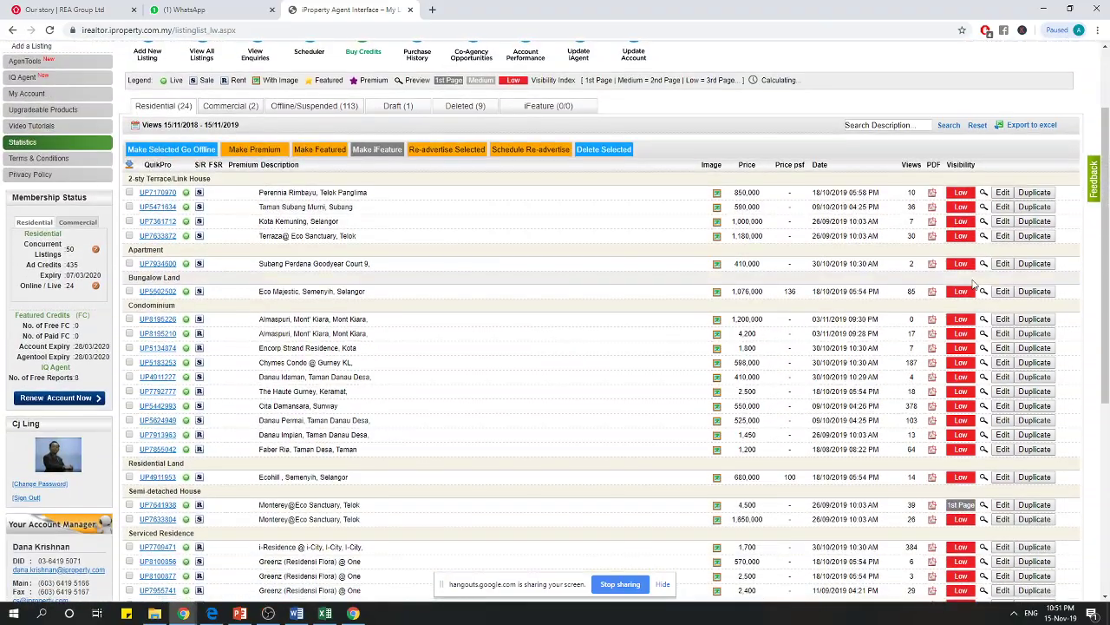
pyautogui.scroll(-1, 974, 285)
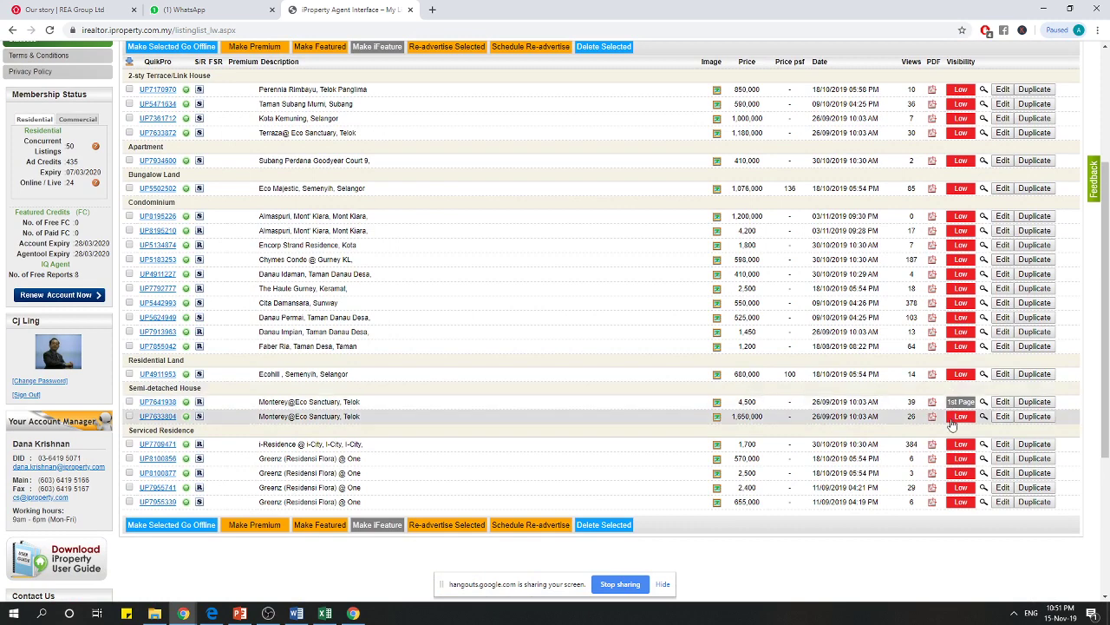
pyautogui.scroll(2, 884, 182)
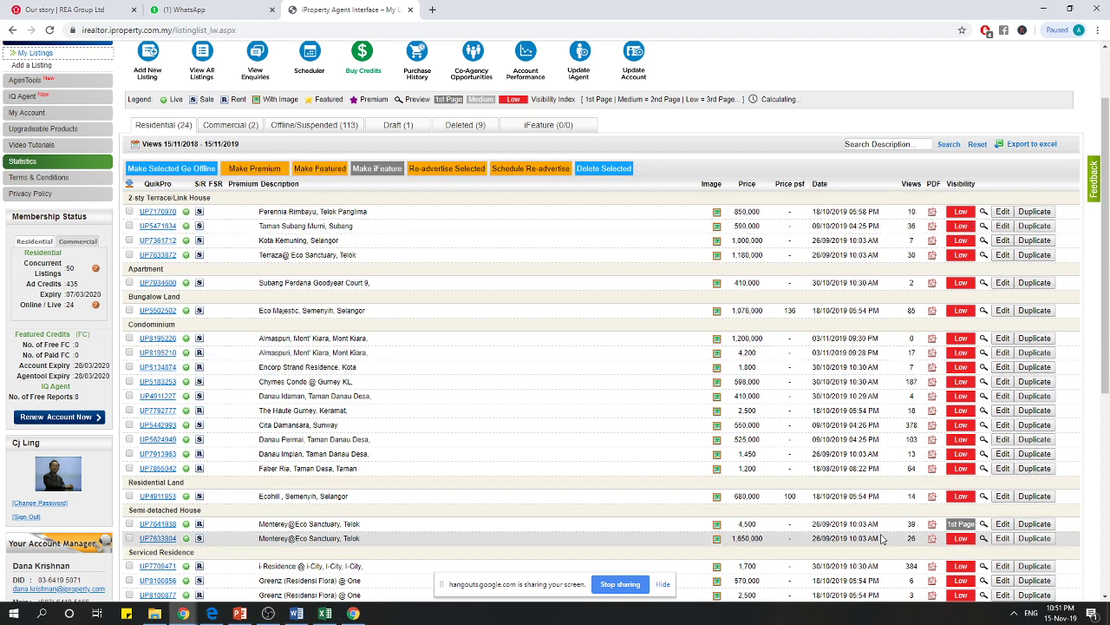
pyautogui.scroll(-1, 946, 260)
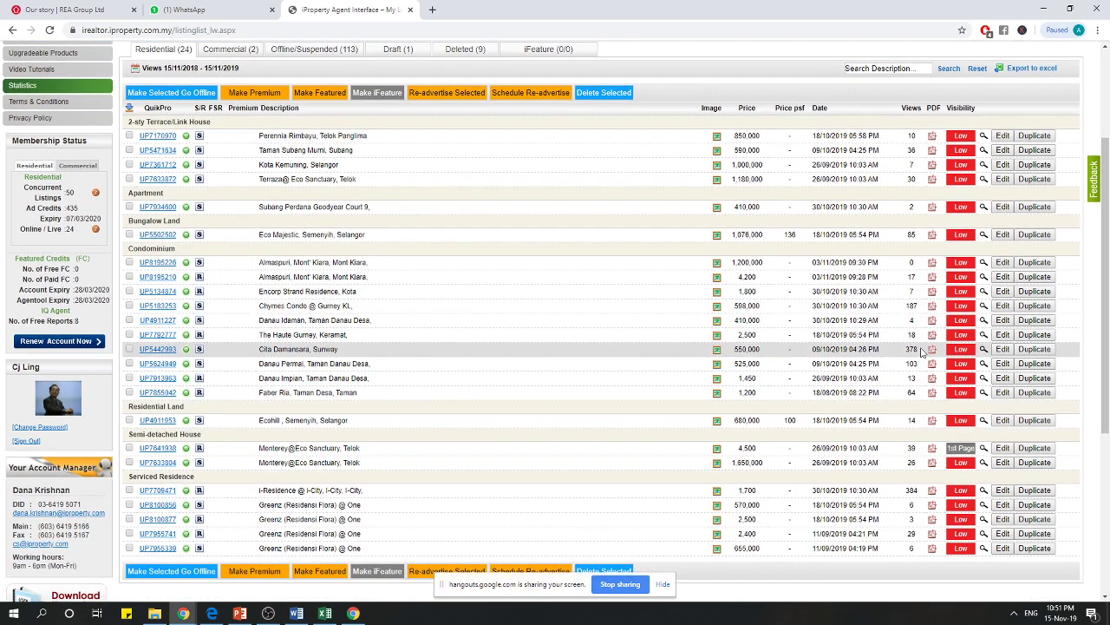
pyautogui.scroll(2, 917, 301)
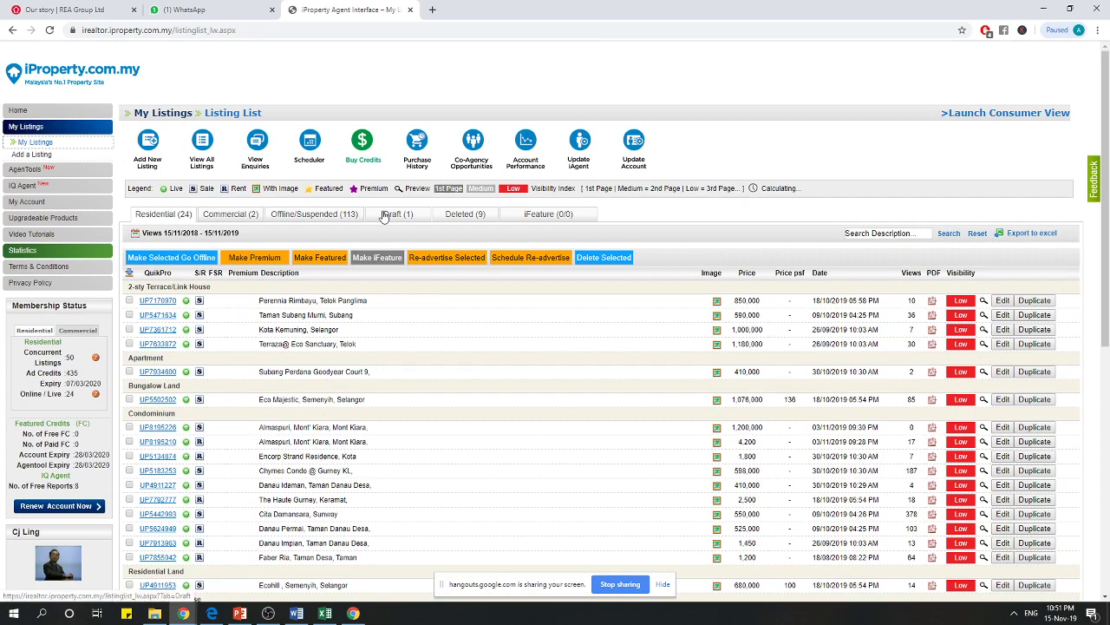
# Open the listing enquiries and look through the email enquiries received from prospects.
pyautogui.click(257, 143)
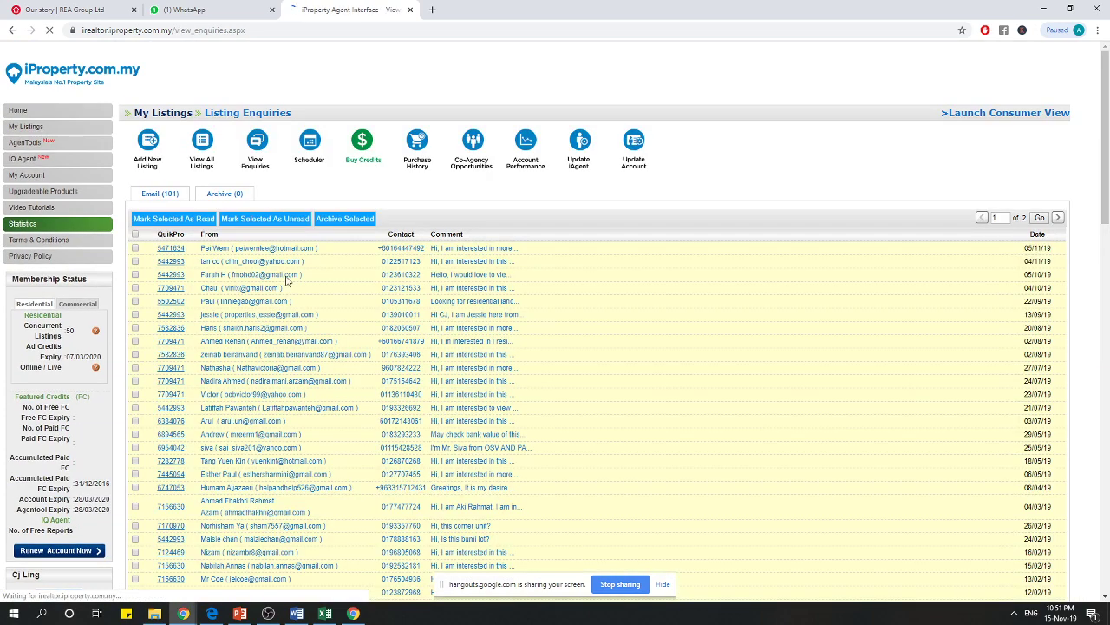
pyautogui.scroll(-1, 386, 371)
pyautogui.scroll(-14, 386, 371)
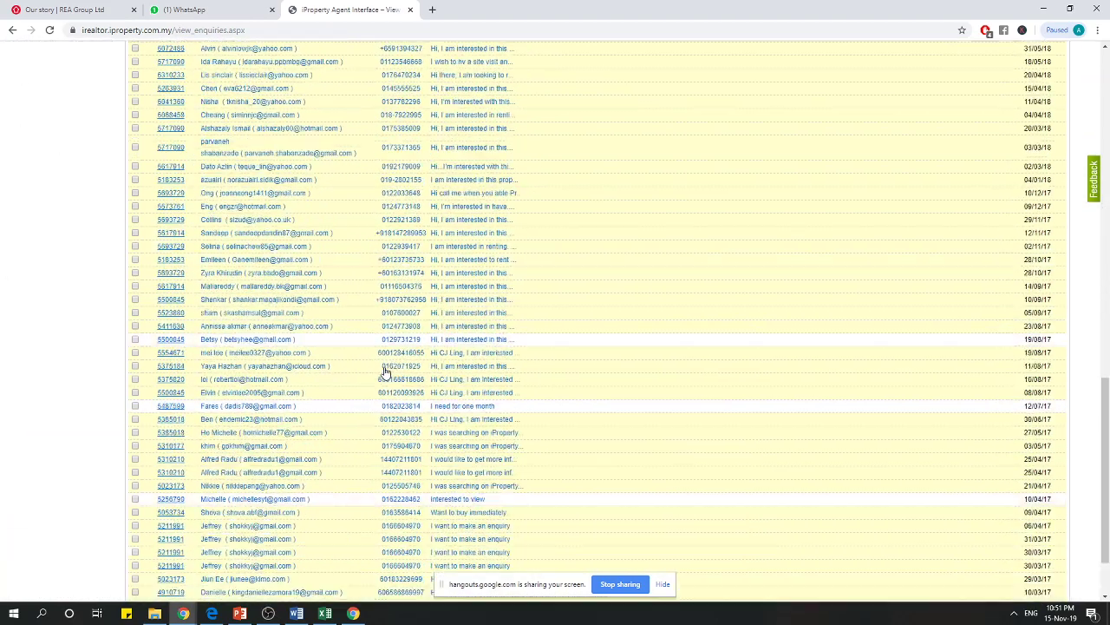
pyautogui.scroll(15, 386, 372)
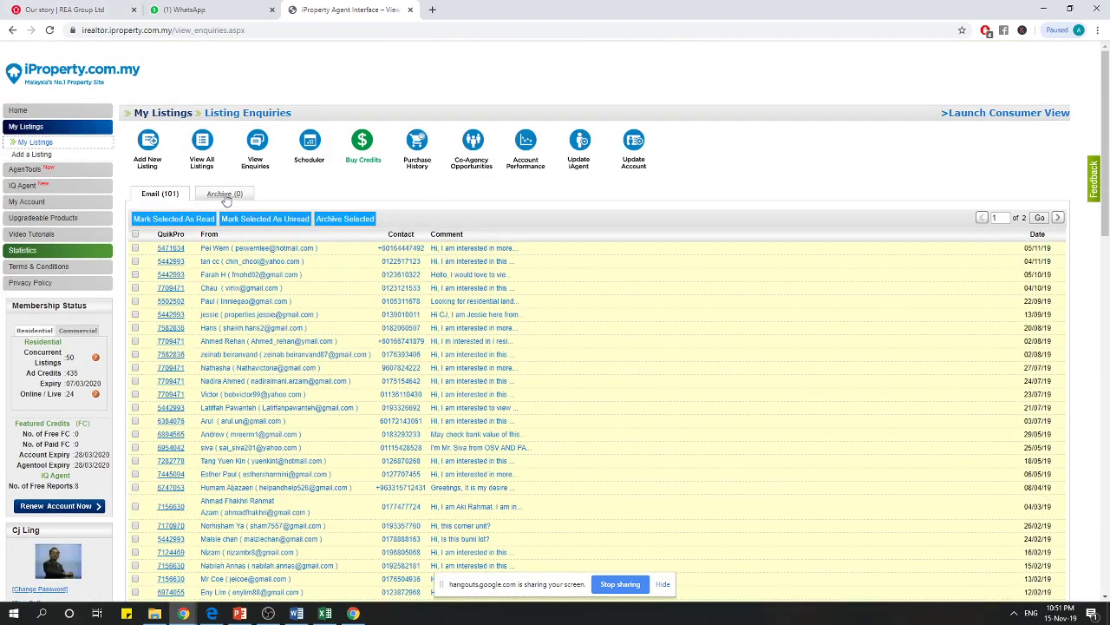
# Return to the listing list and look through the offline and suspended listings.
pyautogui.click(11, 31)
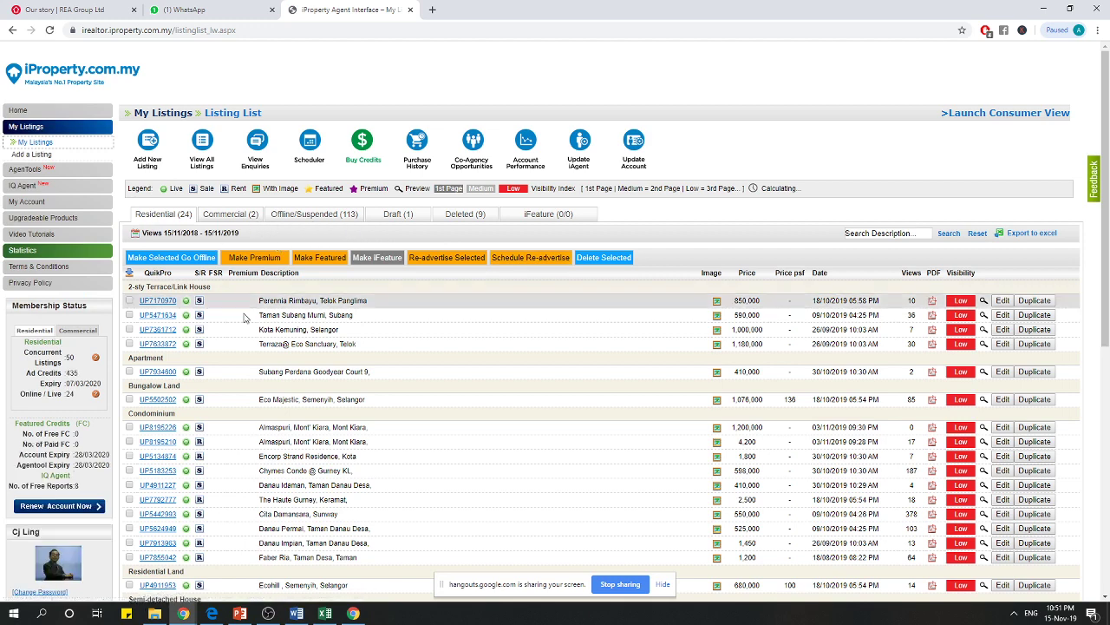
pyautogui.scroll(-1, 566, 262)
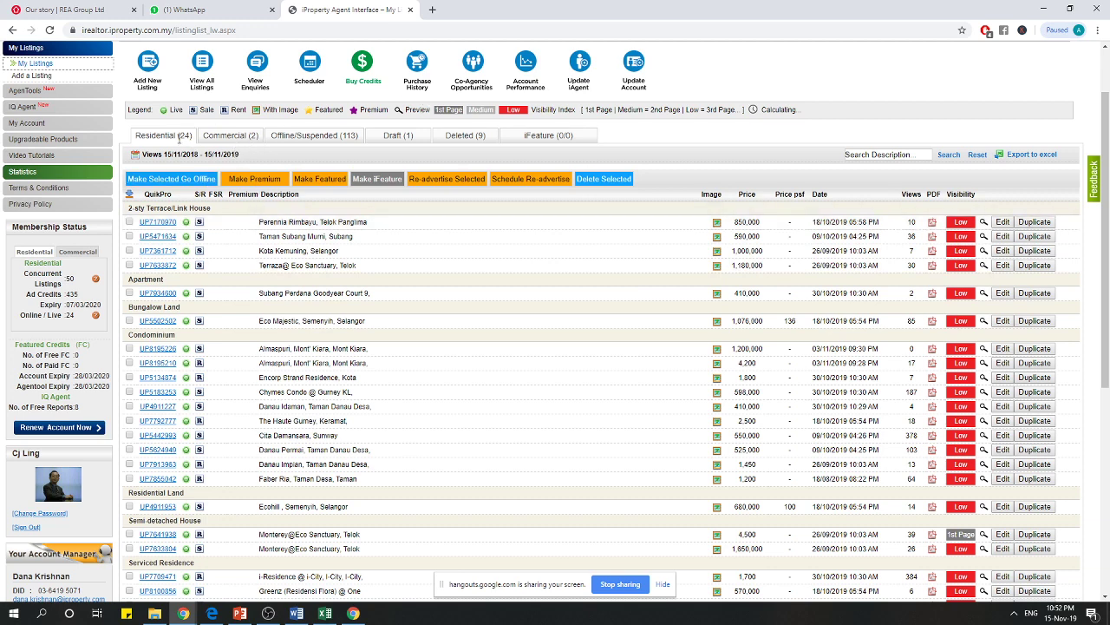
pyautogui.click(298, 141)
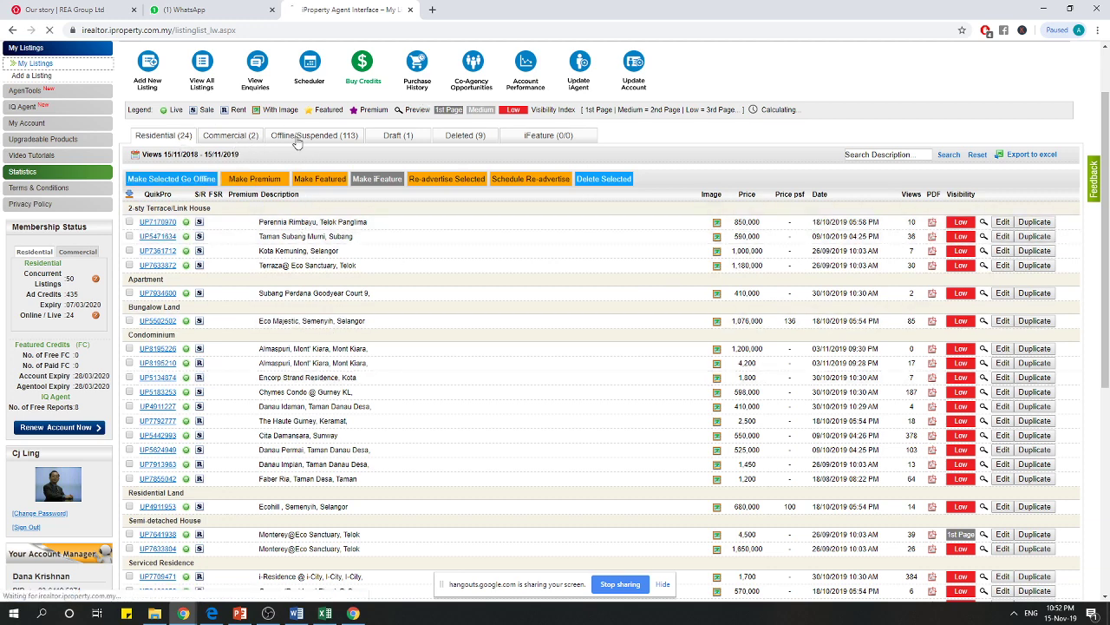
pyautogui.scroll(-2, 792, 296)
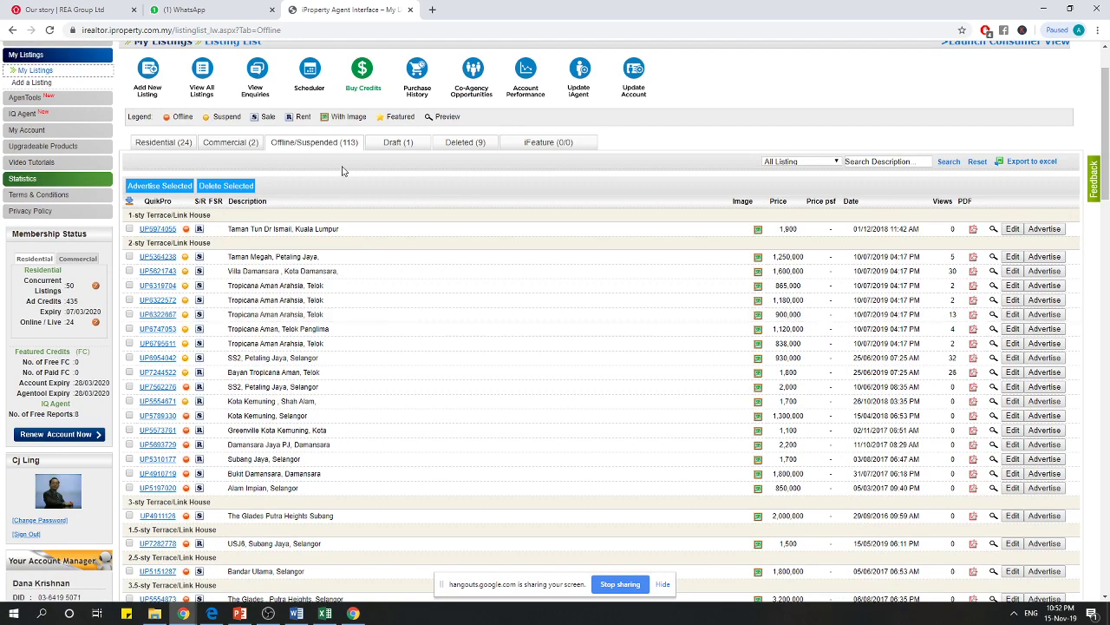
pyautogui.scroll(2, 342, 171)
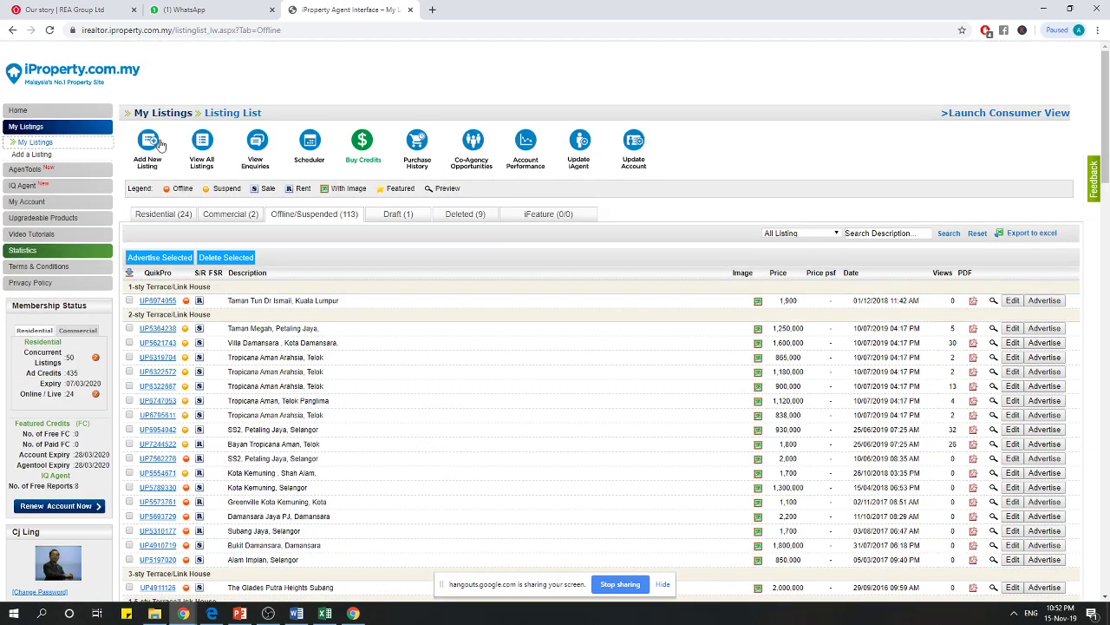
pyautogui.scroll(-4, 211, 207)
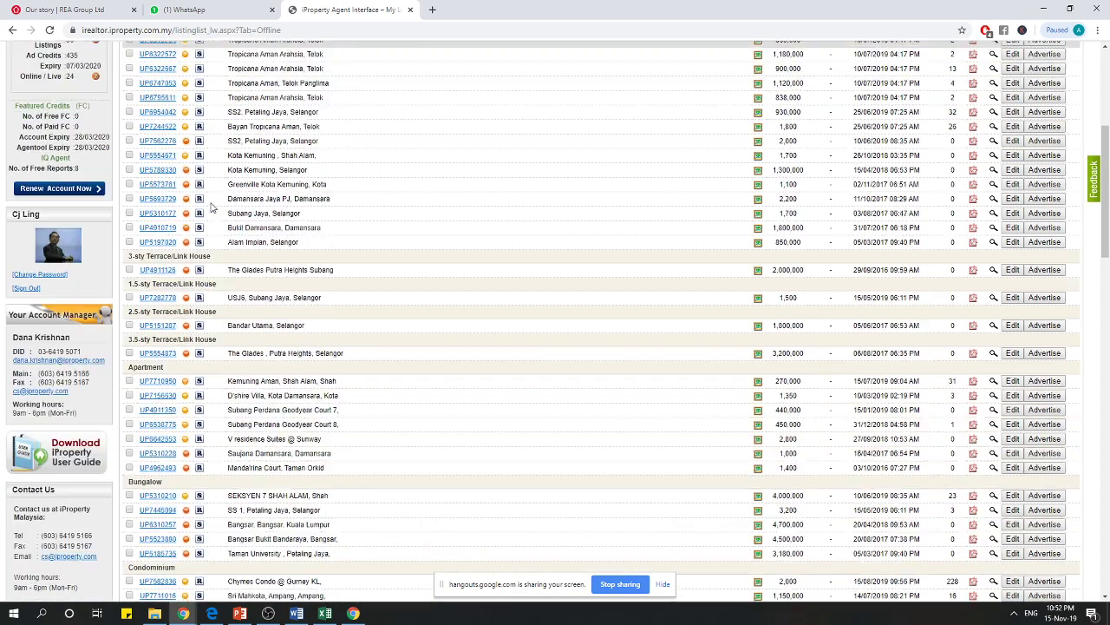
pyautogui.scroll(-2, 211, 208)
pyautogui.scroll(5, 210, 207)
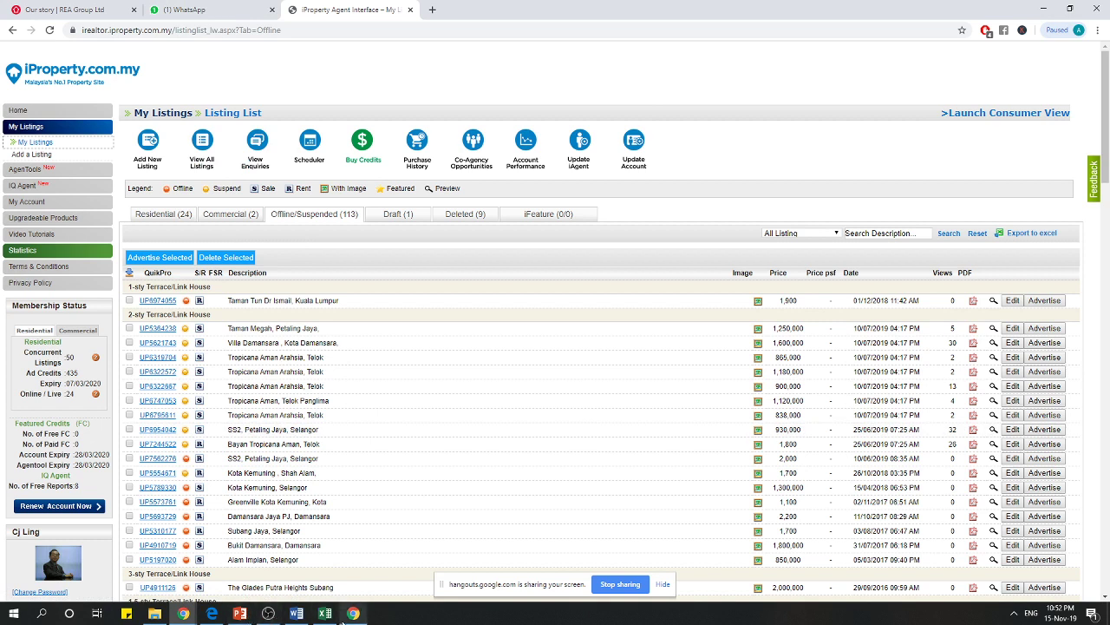
# Switch to the Hangouts video call and focus the main view on the participant in the yellow shirt.
pyautogui.moveTo(343, 618)
pyautogui.moveTo(183, 613)
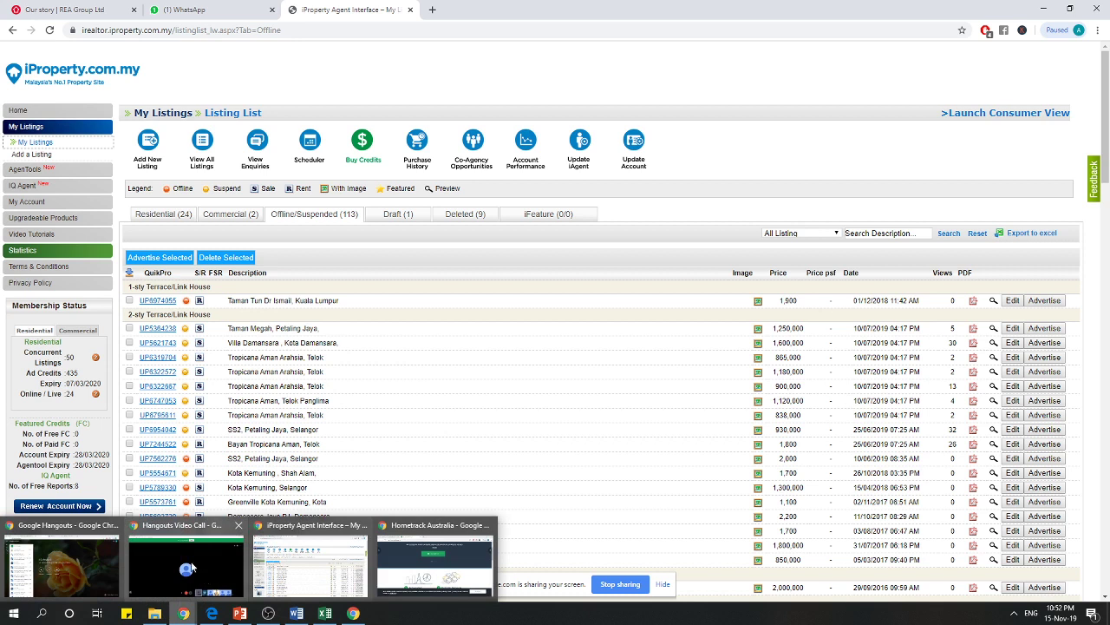
pyautogui.click(193, 566)
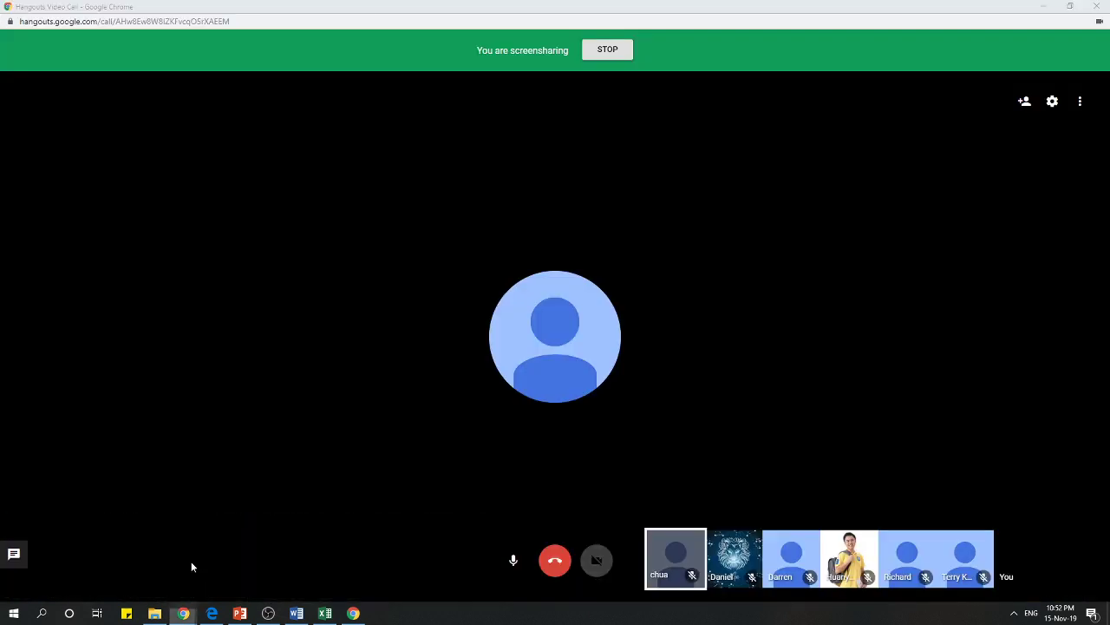
pyautogui.click(853, 557)
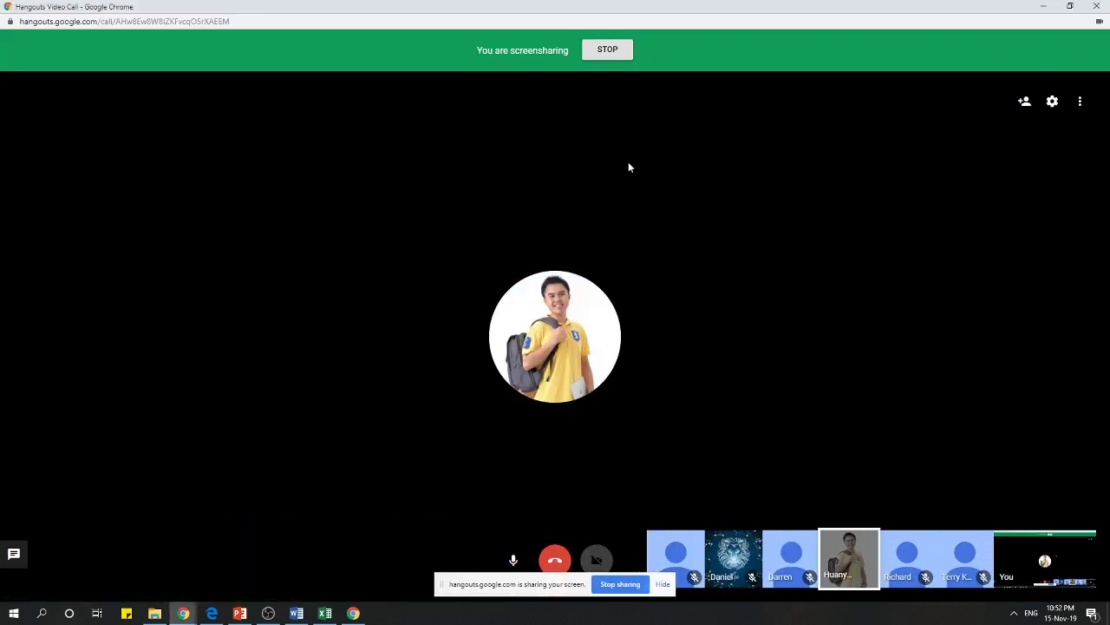
# Stop sharing the screen in the video call and unmute the microphone.
pyautogui.click(588, 49)
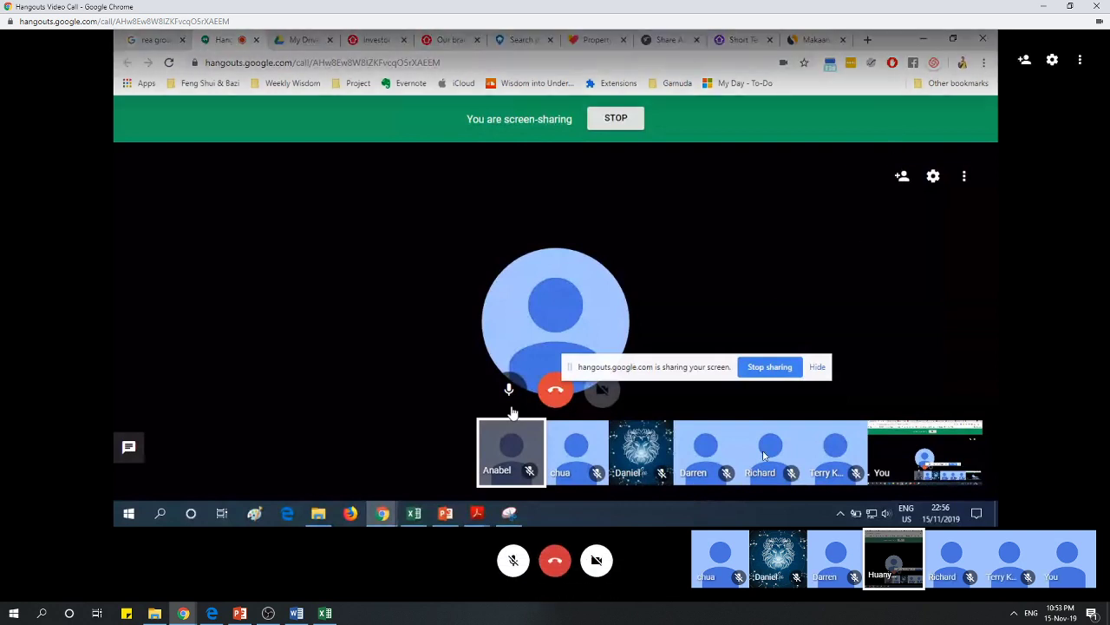
pyautogui.click(508, 564)
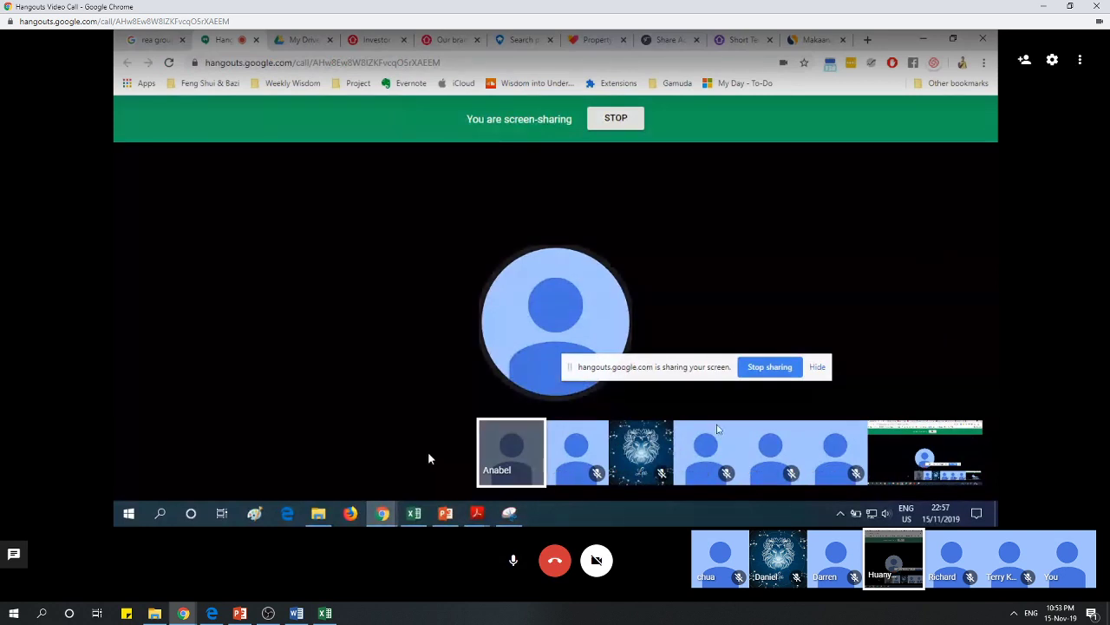
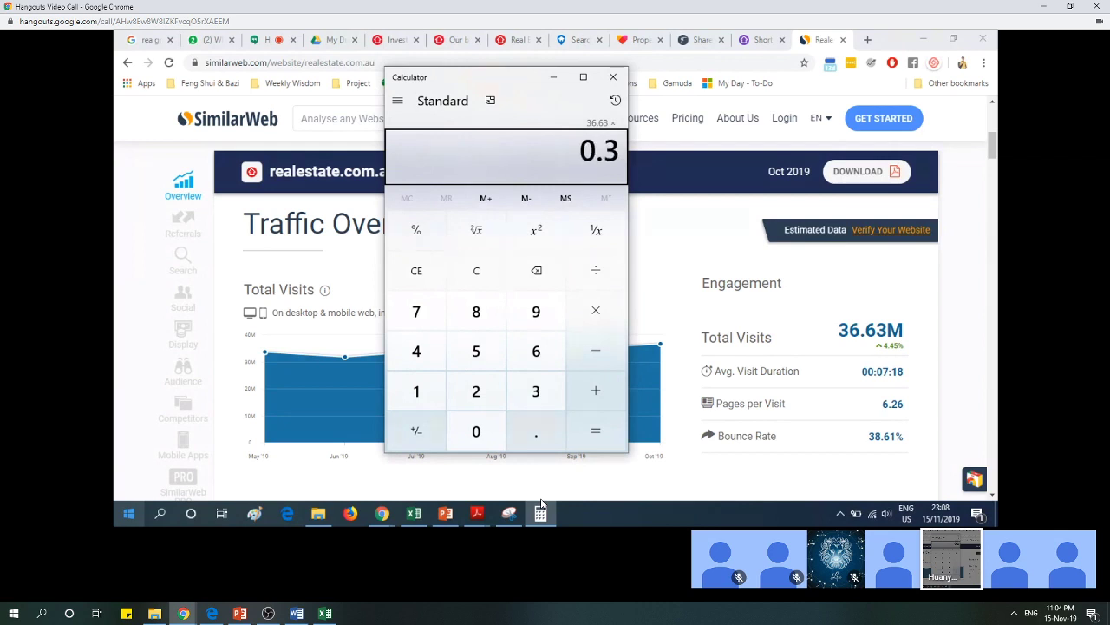
pyautogui.click(553, 77)
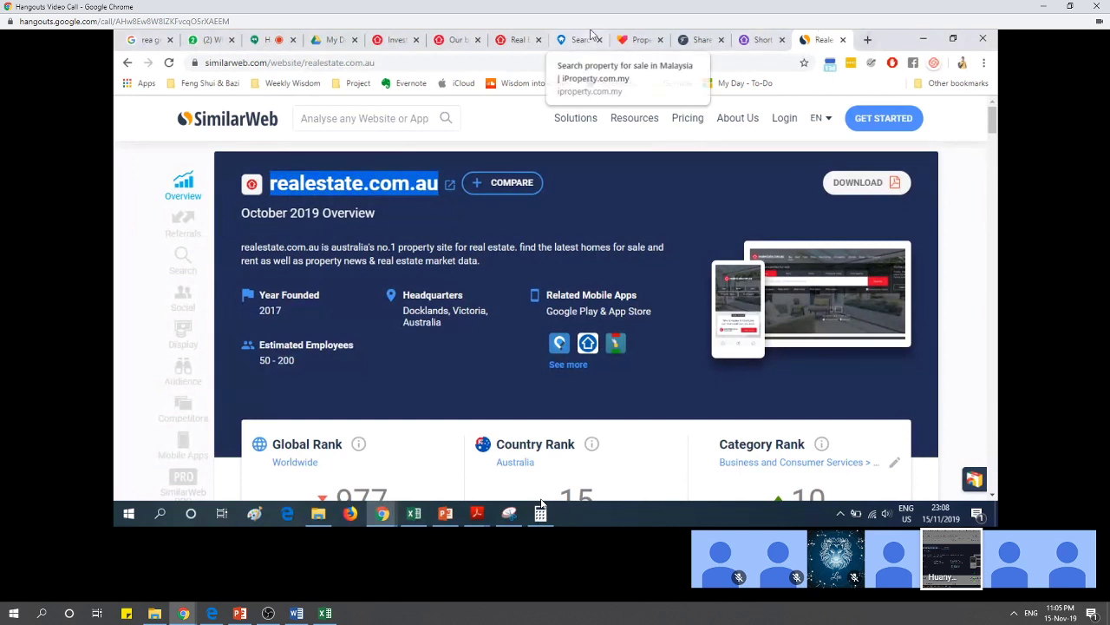
pyautogui.moveTo(466, 526)
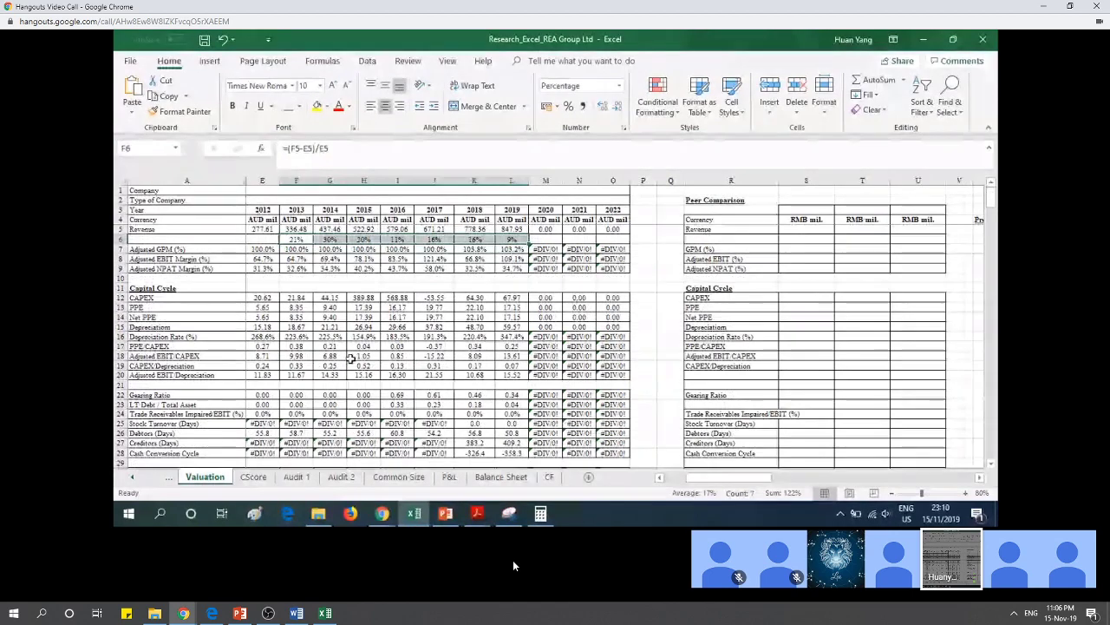
pyautogui.moveTo(513, 562)
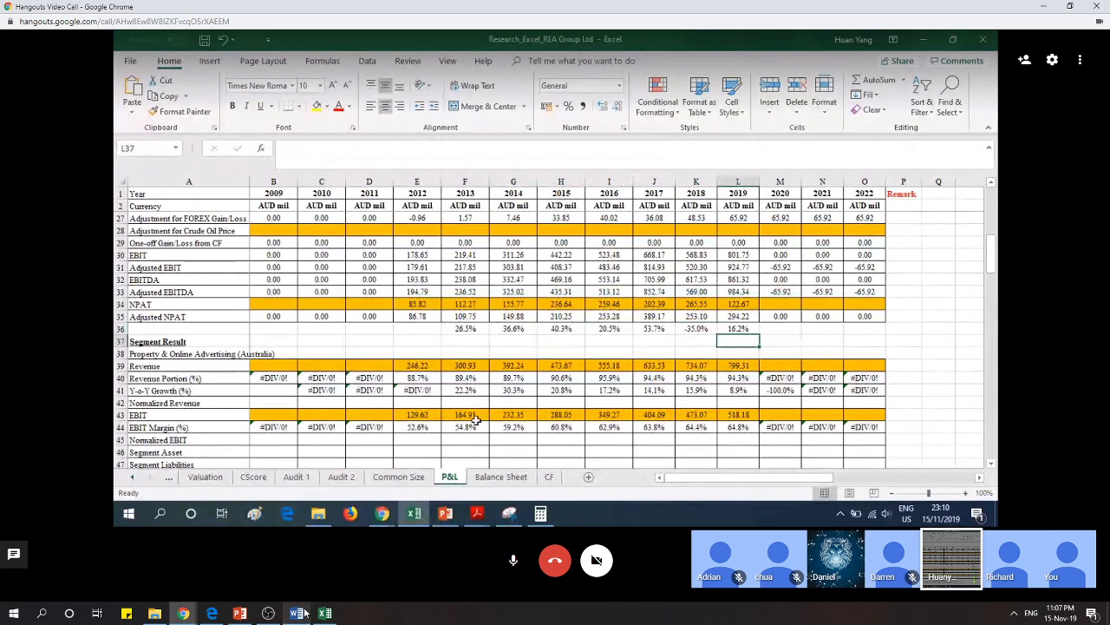
pyautogui.click(251, 564)
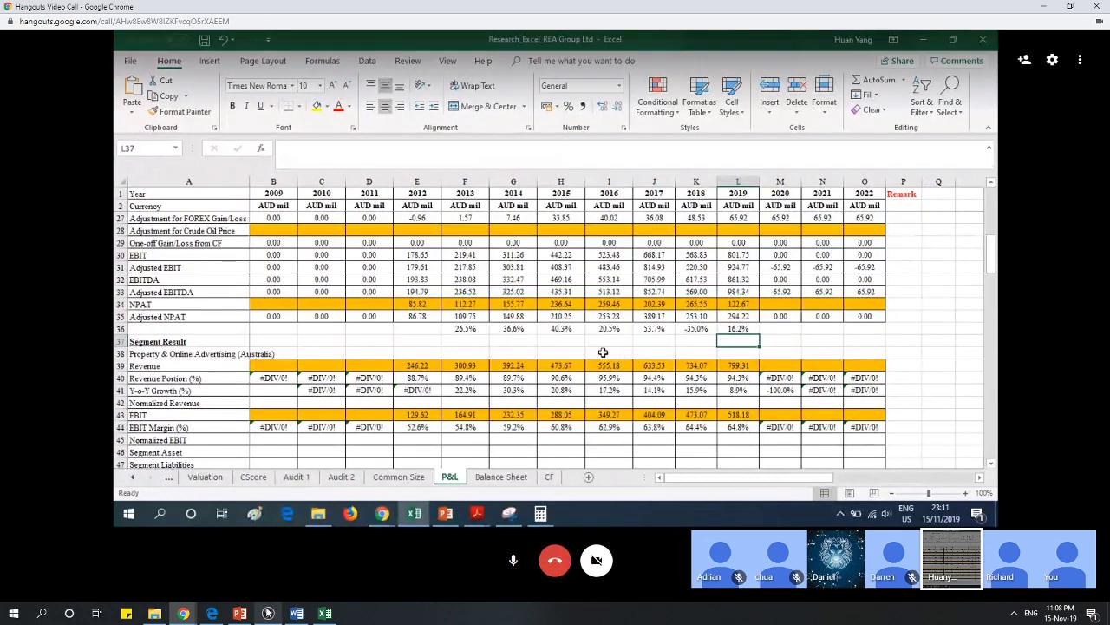
# Switch to the MCORE presentation template in PowerPoint and browse its slides down to the management profile section.
pyautogui.moveTo(185, 613)
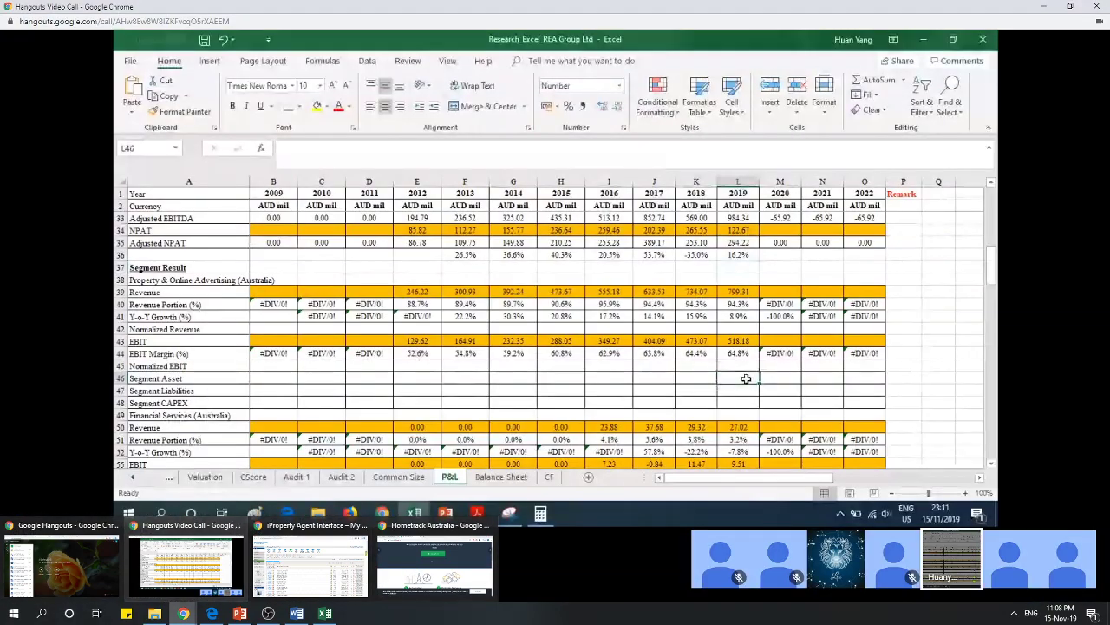
pyautogui.click(239, 612)
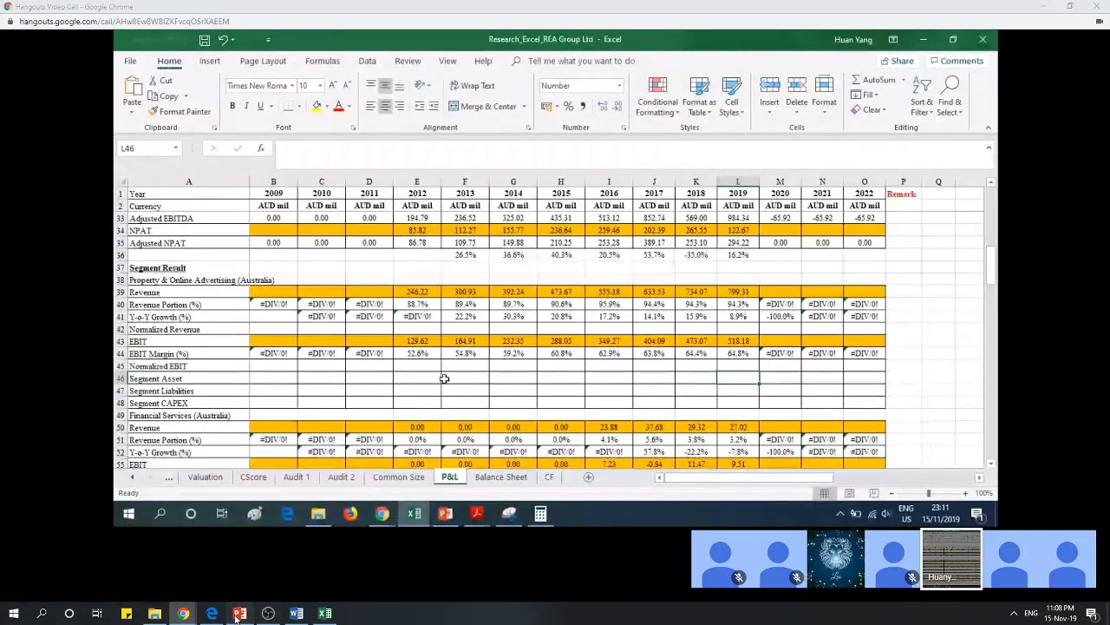
pyautogui.scroll(-10, 162, 326)
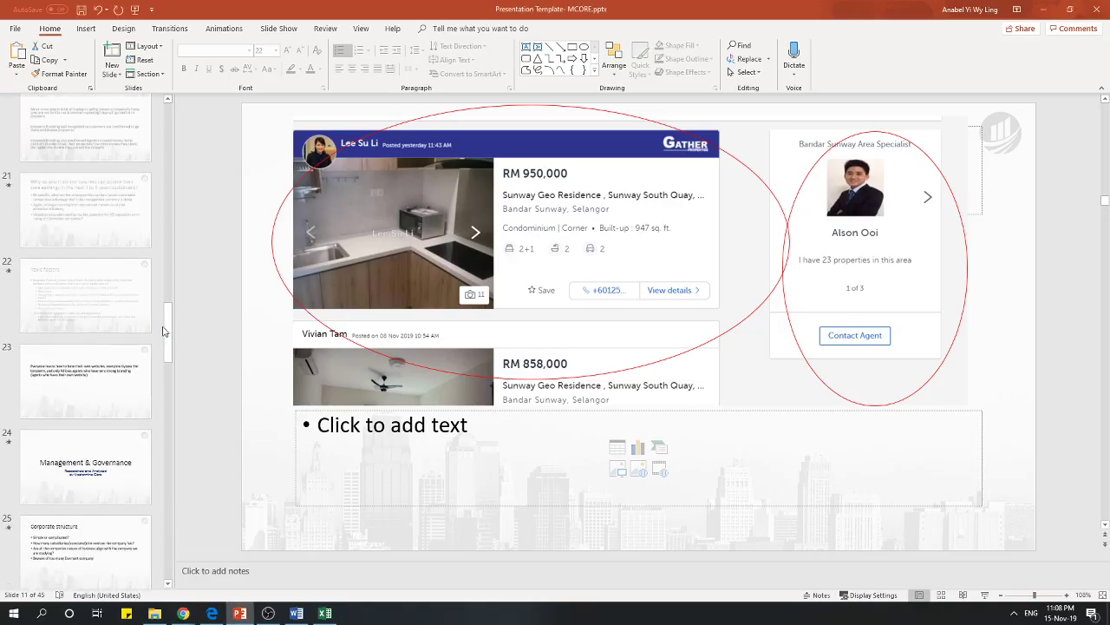
pyautogui.scroll(-8, 162, 330)
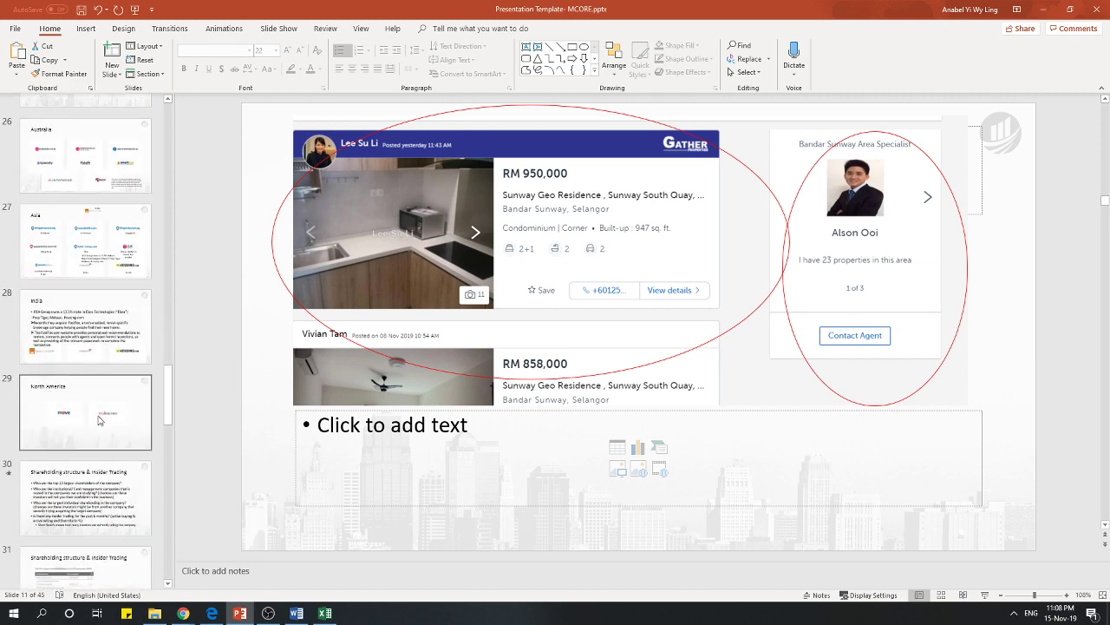
pyautogui.scroll(-2, 99, 423)
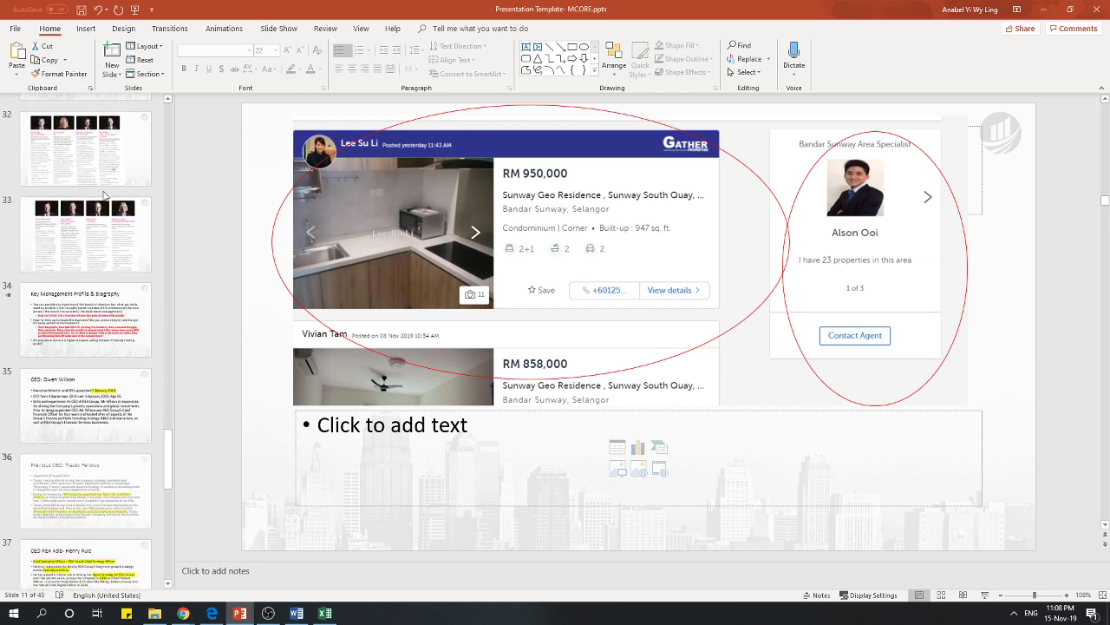
# Go through slides 32 to 42, from the management portraits to Remuneration Structure, and minimize the presentation.
pyautogui.click(104, 178)
pyautogui.press('Down')
pyautogui.press('Down')
pyautogui.press('Down')
pyautogui.press('Down')
pyautogui.press('Down')
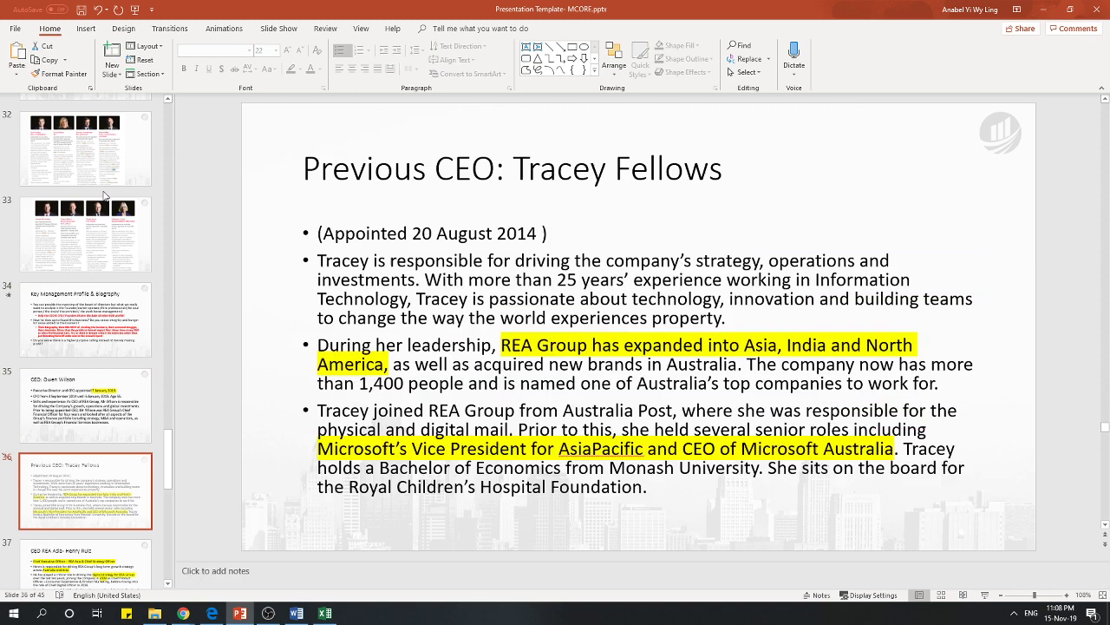
pyautogui.press('Down')
pyautogui.press('Down')
pyautogui.press('Down')
pyautogui.press('Down')
pyautogui.press('Down')
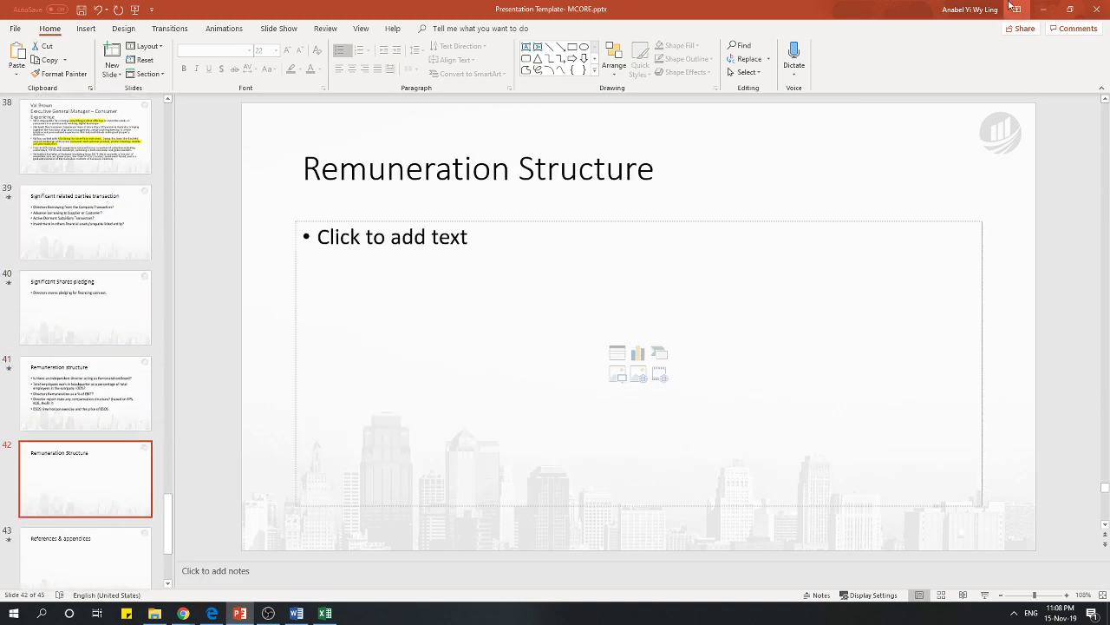
pyautogui.click(1043, 9)
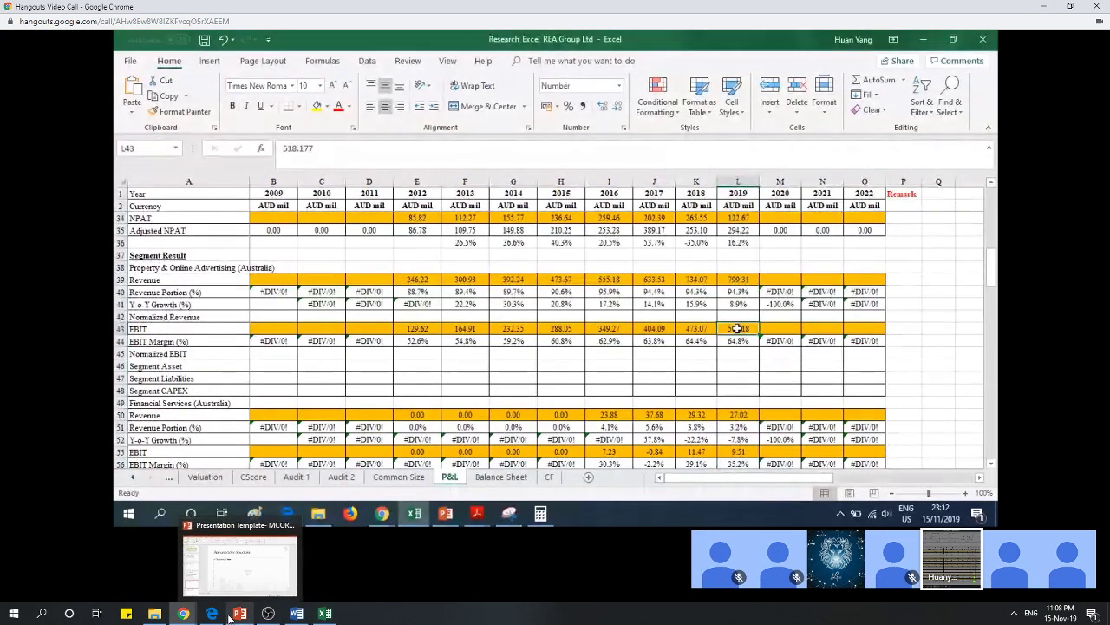
# Switch to the Chrome window with the iProperty listings, open the REA Group Our story page and look back through its timeline.
pyautogui.moveTo(183, 613)
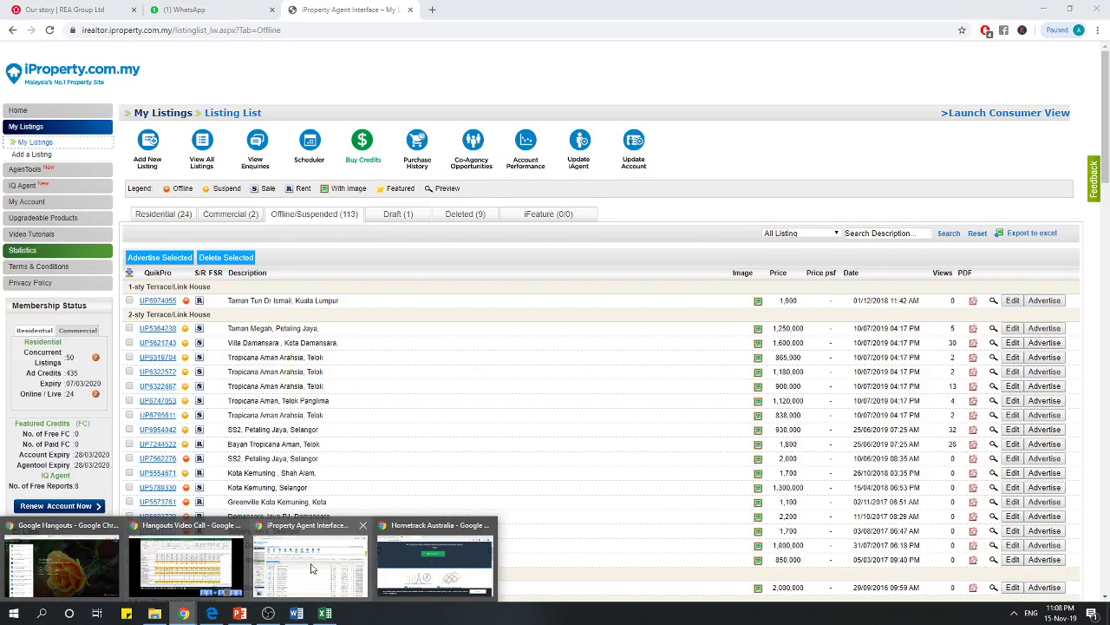
pyautogui.click(313, 568)
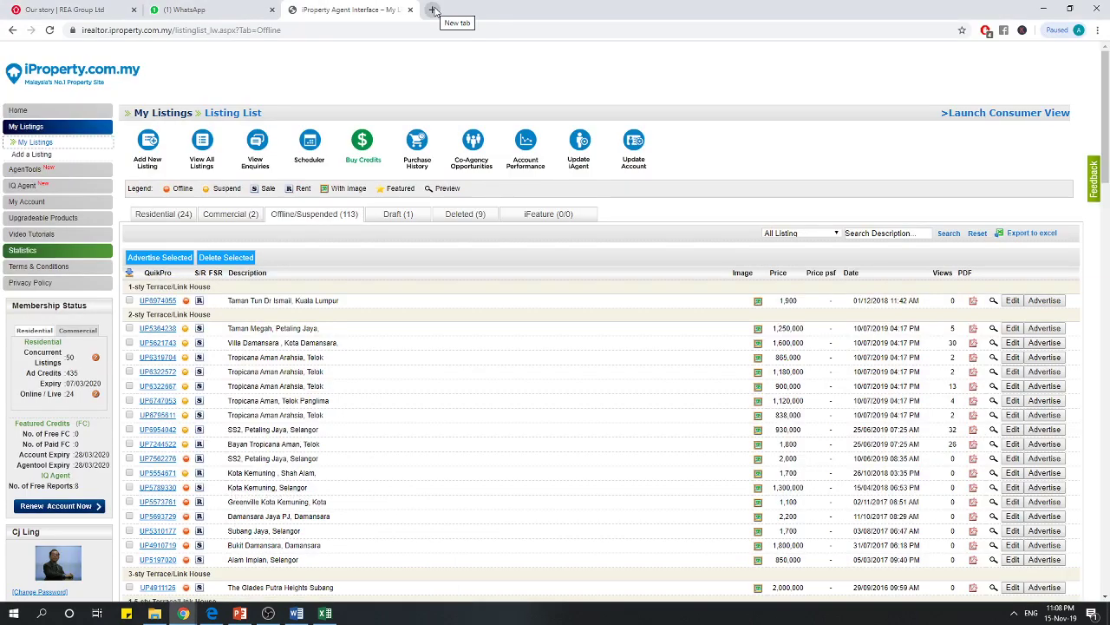
pyautogui.click(70, 9)
pyautogui.scroll(5, 442, 219)
pyautogui.scroll(15, 442, 219)
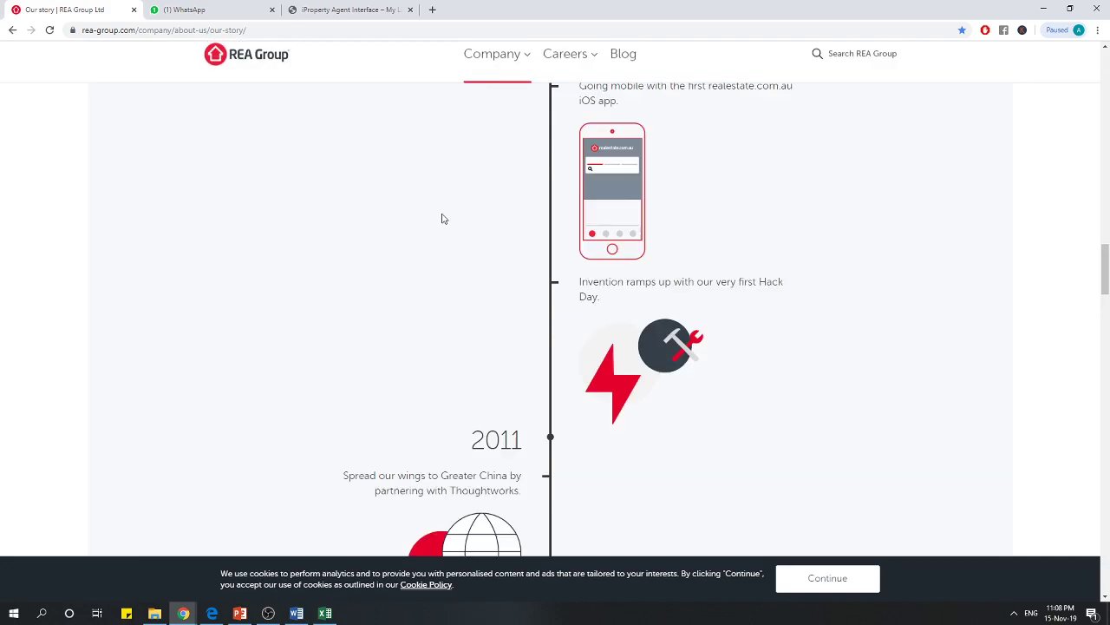